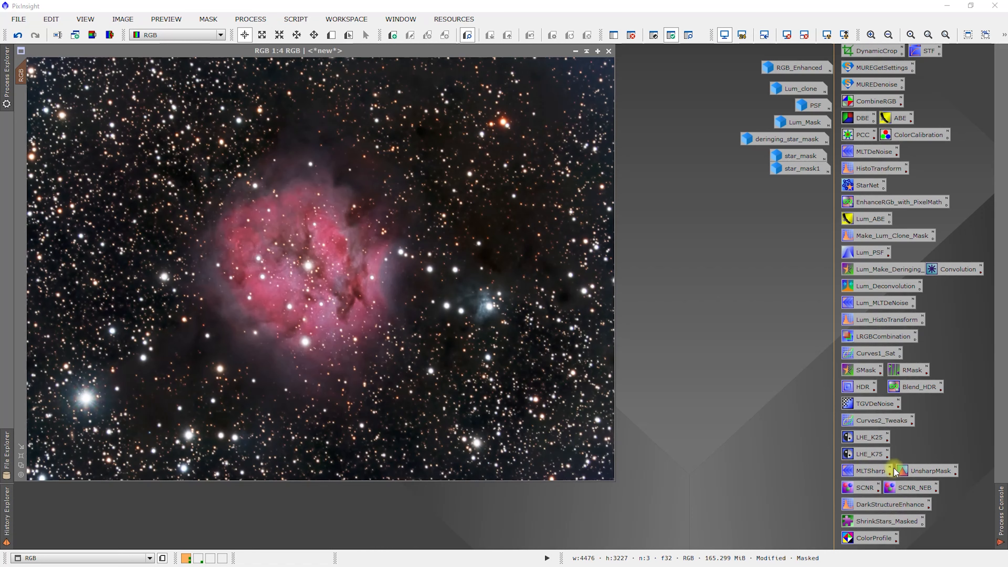
{"action": "left_click", "coordinate": [930, 470]}
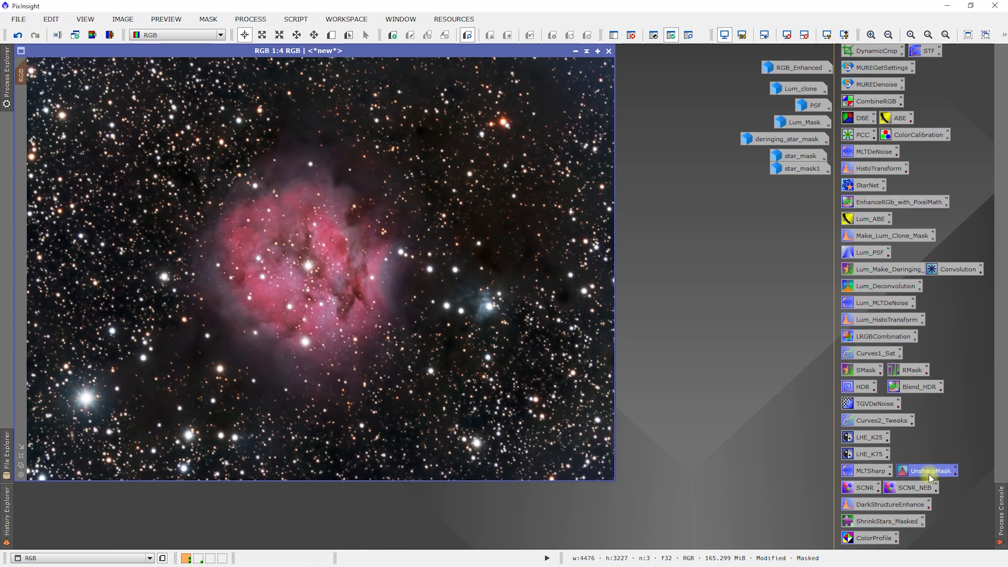
{"action": "left_click", "coordinate": [861, 487]}
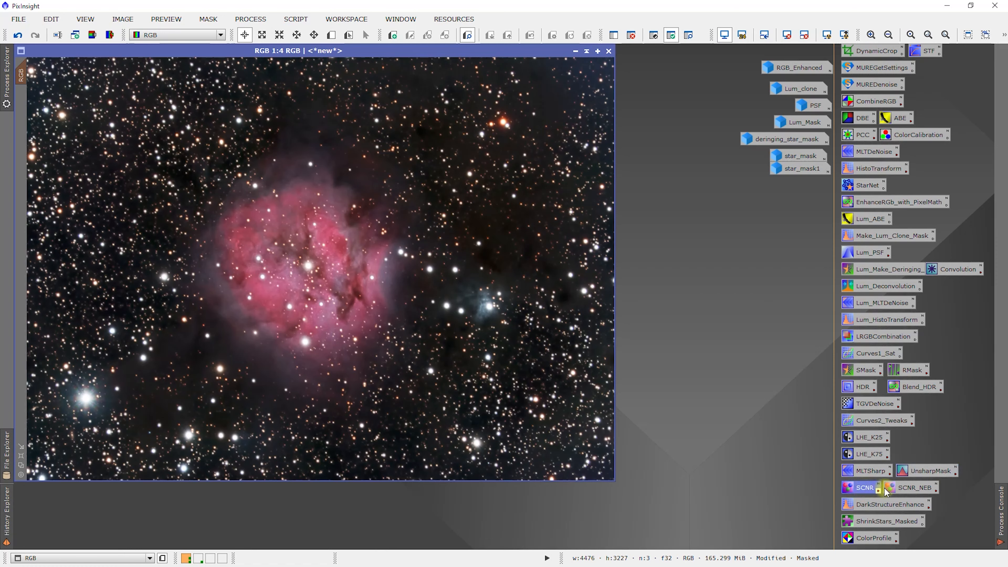
{"action": "left_click", "coordinate": [921, 469]}
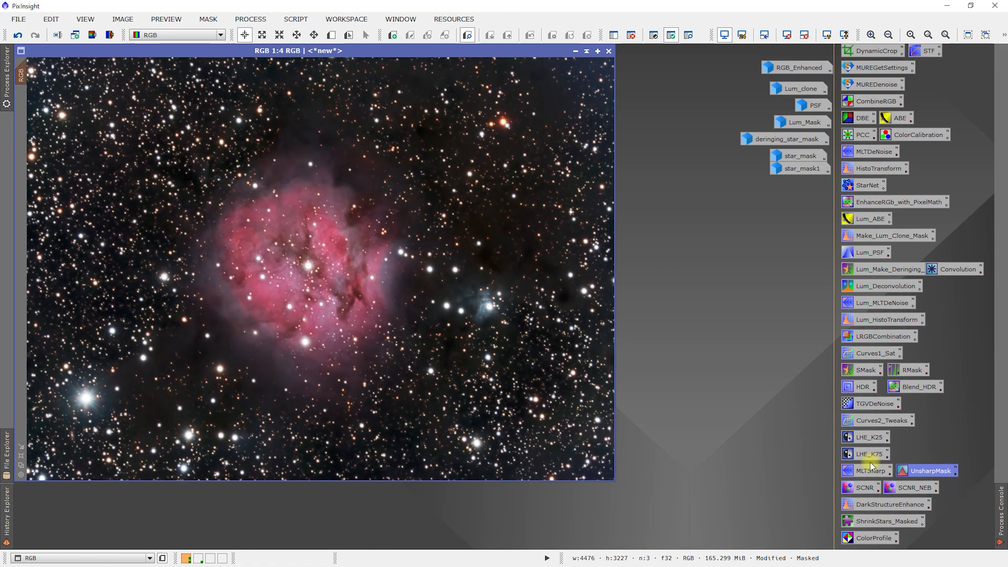
{"action": "left_click", "coordinate": [865, 473]}
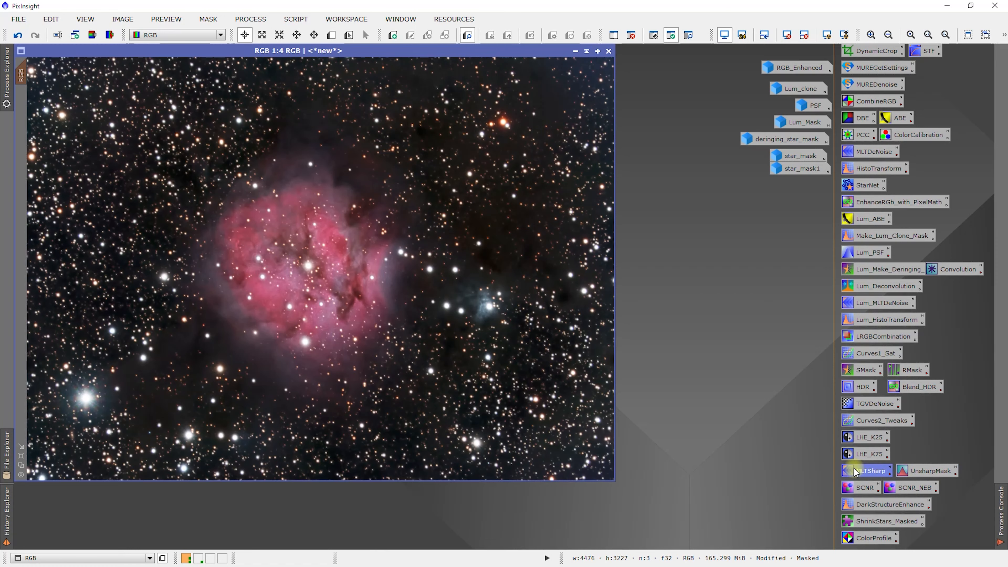
{"action": "left_click", "coordinate": [917, 471]}
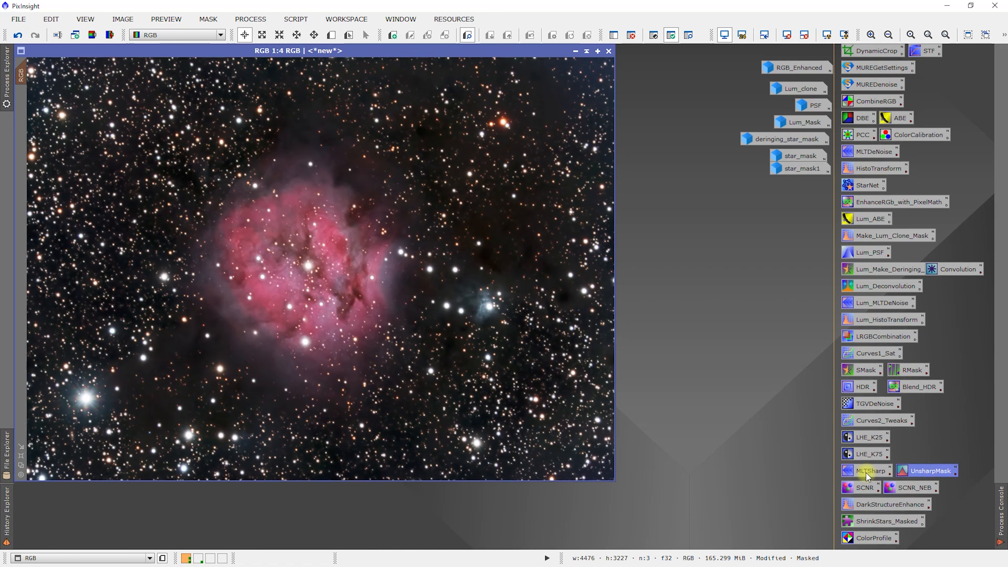
{"action": "left_click", "coordinate": [866, 473]}
{"action": "left_click", "coordinate": [920, 471]}
{"action": "left_click", "coordinate": [866, 472]}
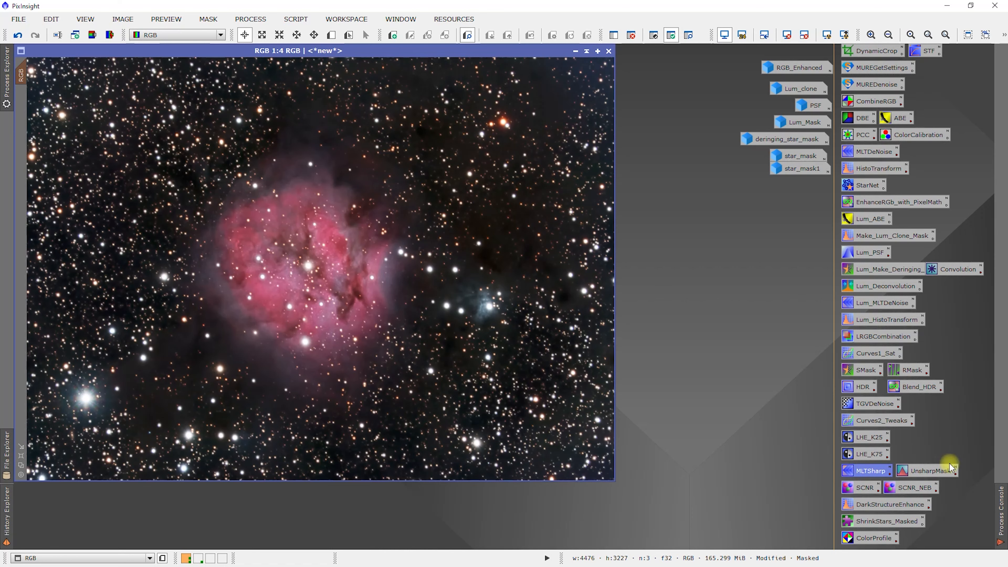
{"action": "left_click", "coordinate": [933, 470]}
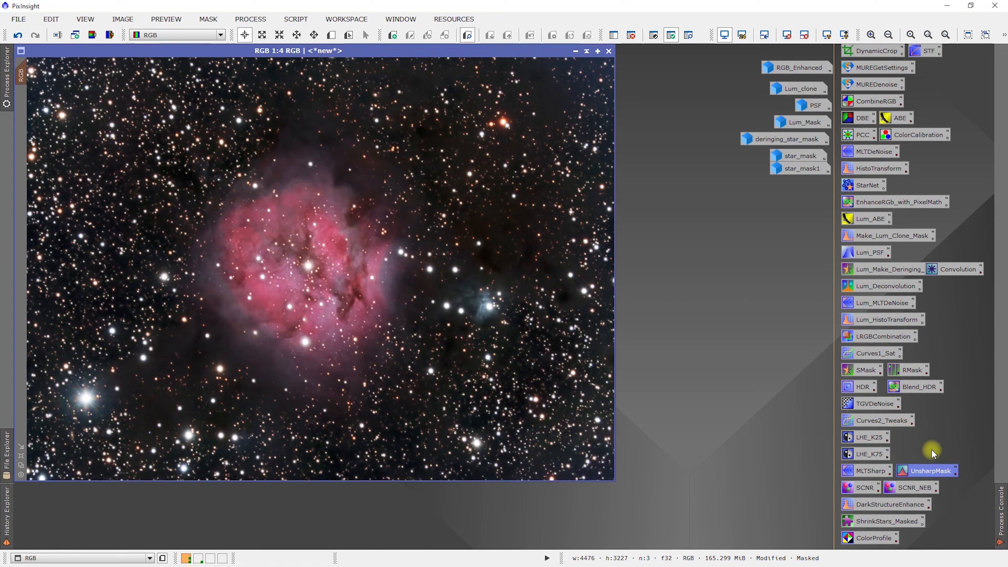
{"action": "left_click", "coordinate": [872, 469]}
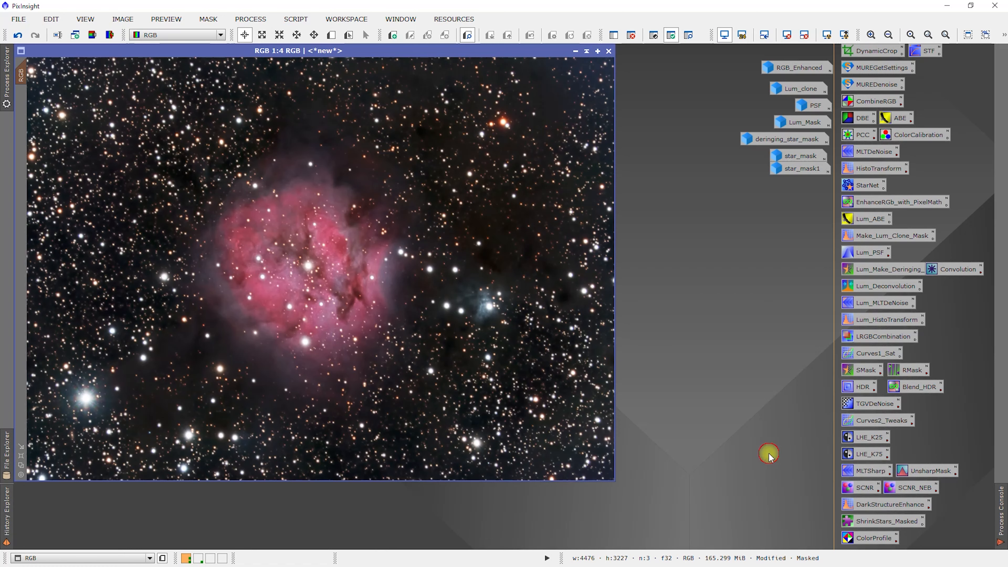
- Review the filter settings stored in the UnsharpMask process icon, then close them without applying
{"action": "left_click", "coordinate": [935, 473]}
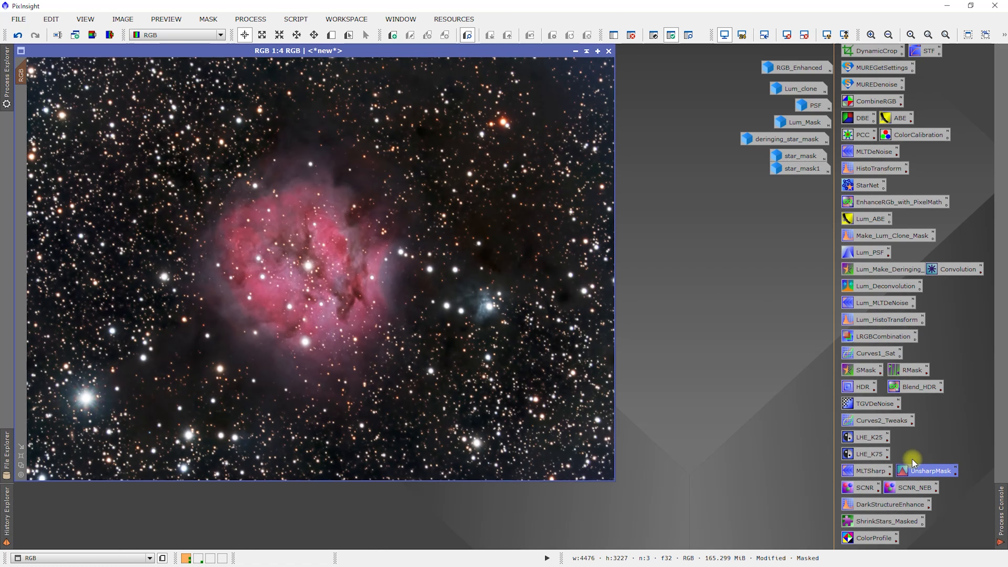
{"action": "double_click", "coordinate": [931, 472]}
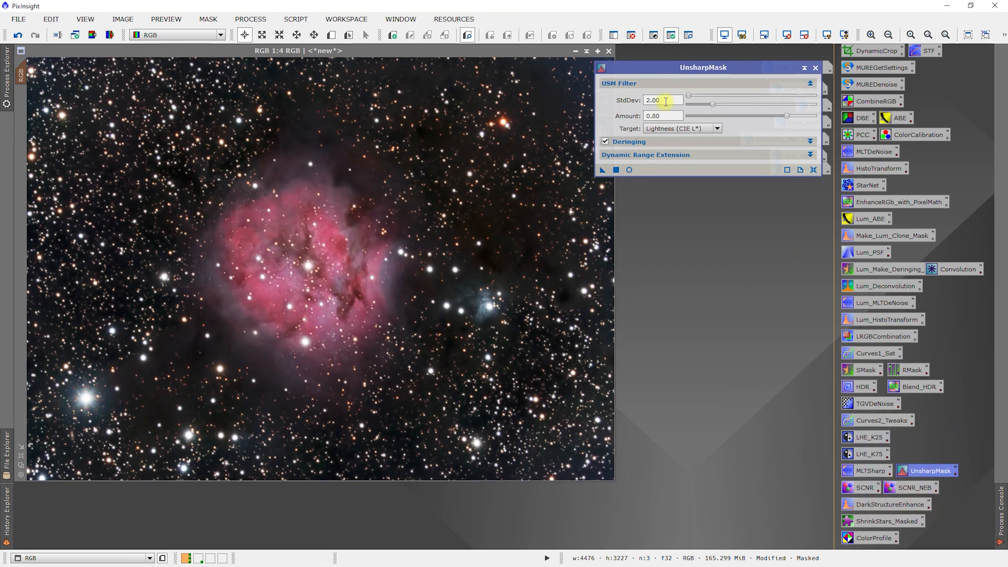
{"action": "left_click", "coordinate": [816, 68]}
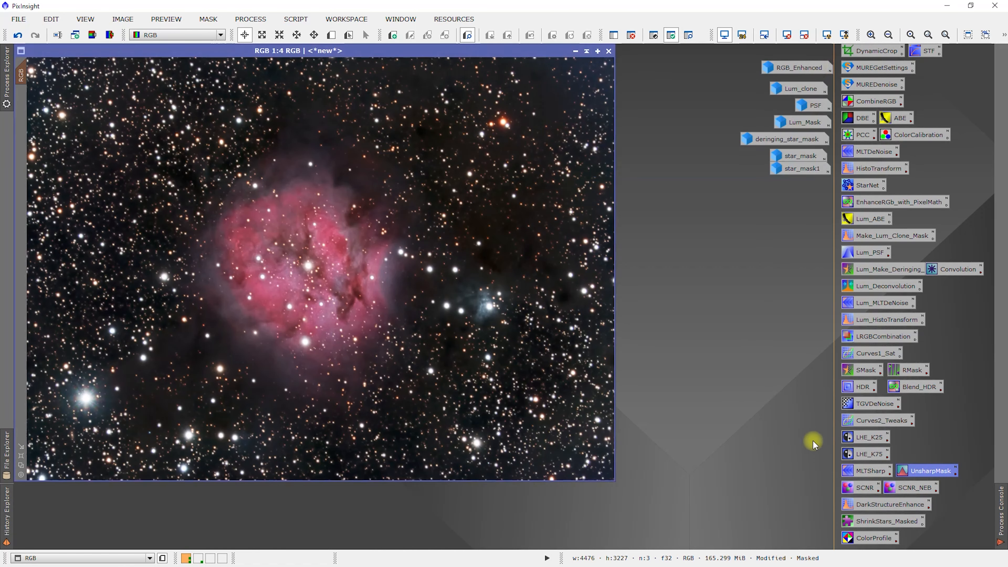
- Review the stored settings of the SCNR and SCNR_NEB process icons, including their protection methods, without applying them
{"action": "double_click", "coordinate": [865, 489]}
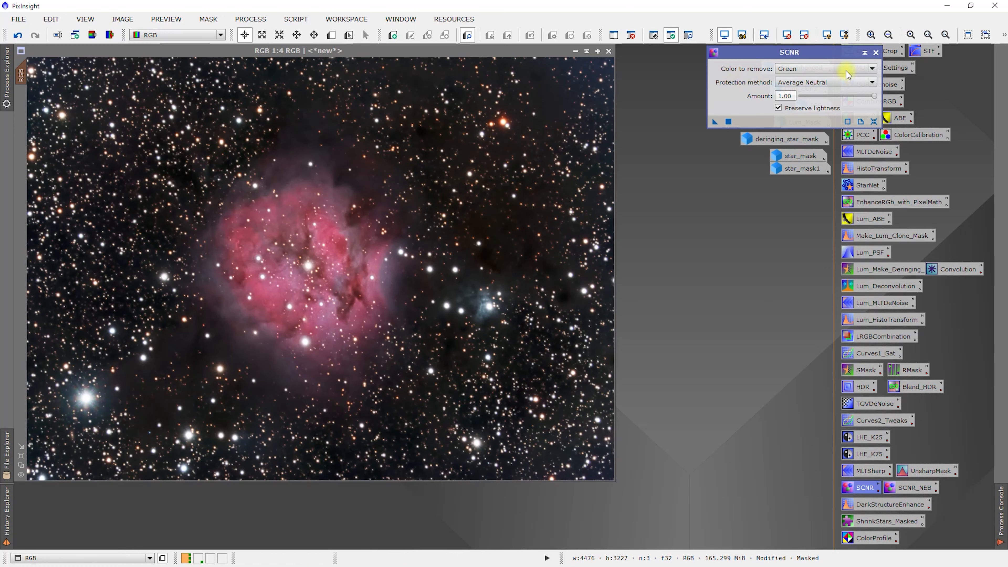
{"action": "left_click", "coordinate": [875, 53]}
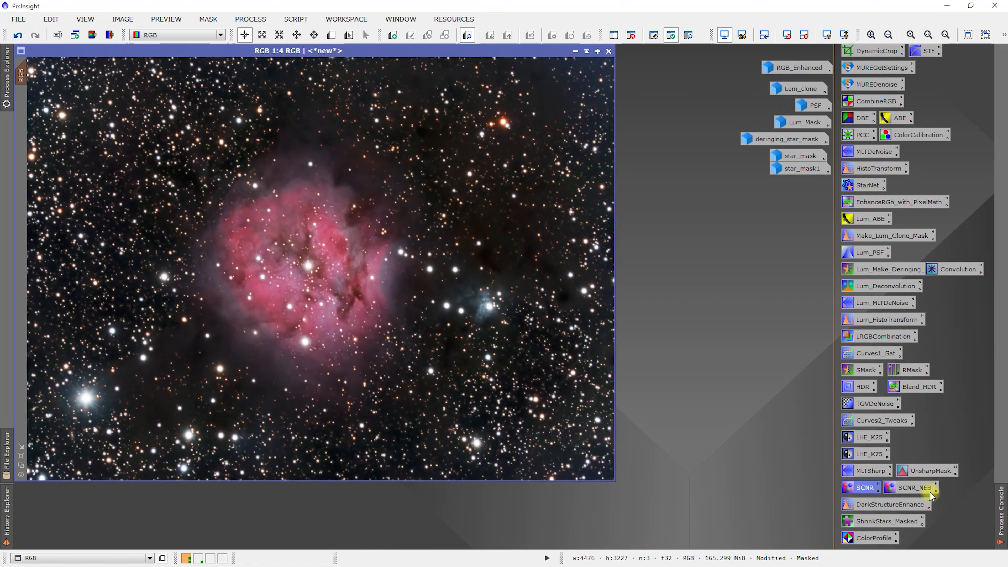
{"action": "left_click", "coordinate": [906, 492]}
{"action": "double_click", "coordinate": [868, 491]}
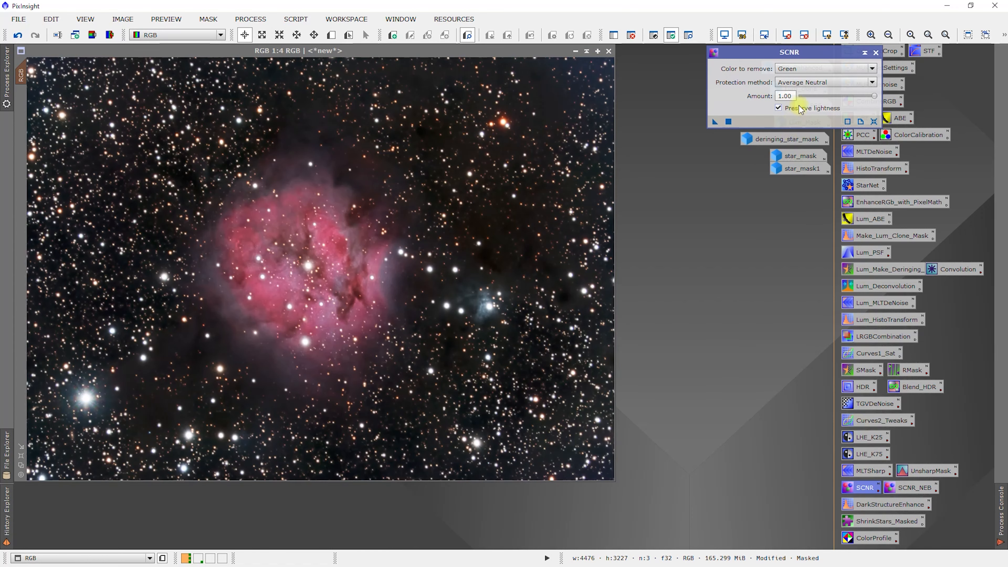
{"action": "left_click", "coordinate": [876, 53]}
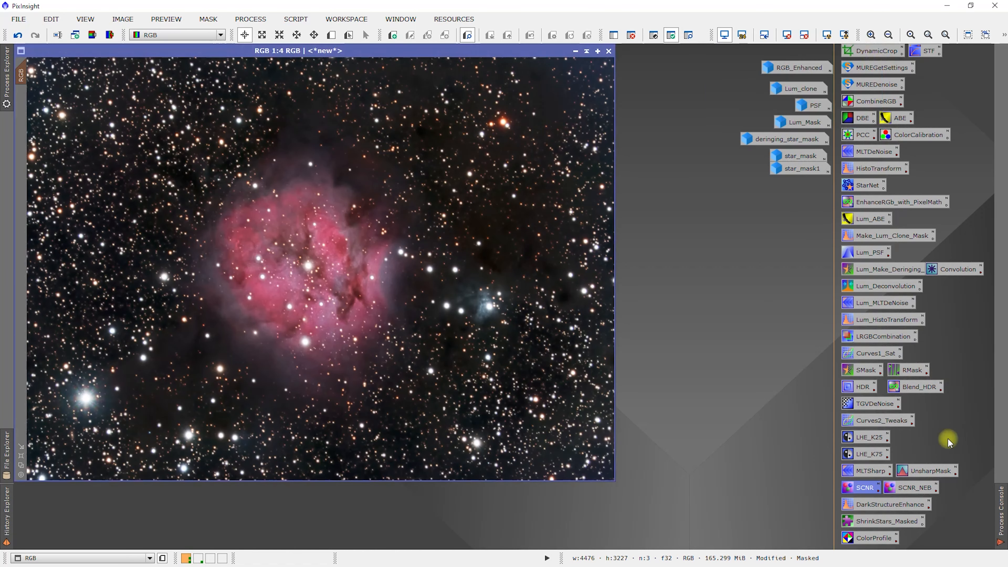
{"action": "double_click", "coordinate": [912, 487]}
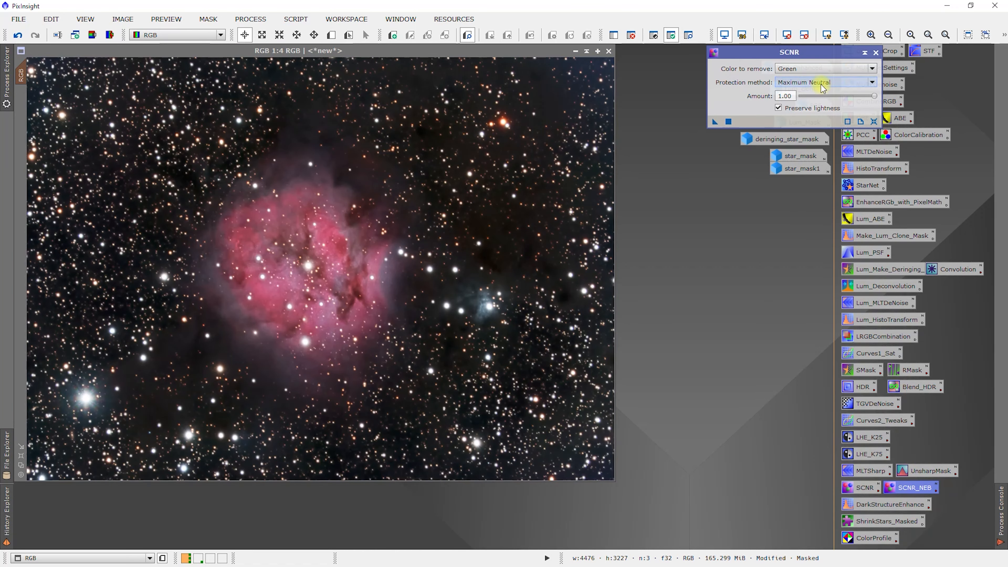
{"action": "left_click", "coordinate": [875, 52]}
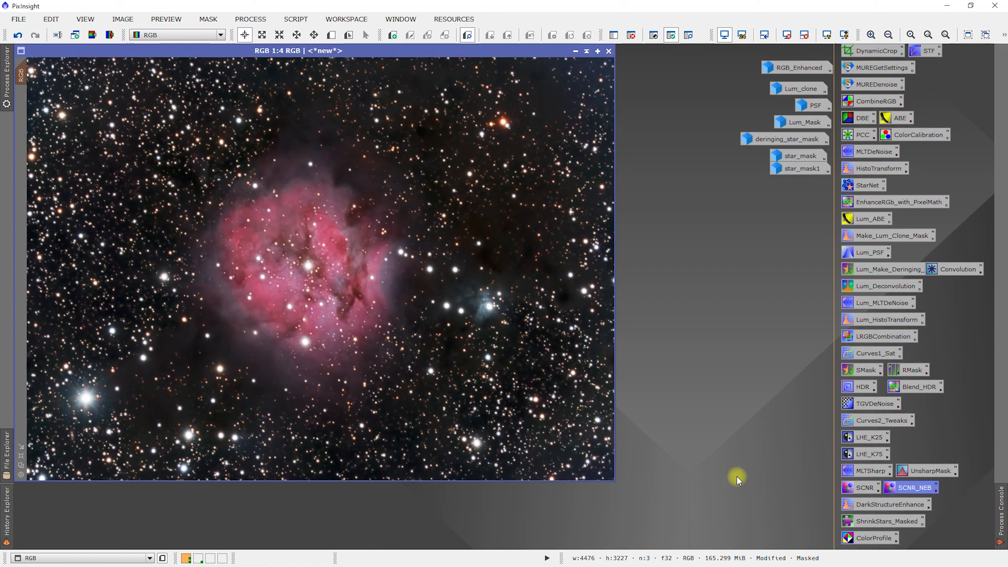
- Check the HistogramTransformation instance stored in the DarkStructureEnhance process icon and close it without applying
{"action": "left_click", "coordinate": [869, 507]}
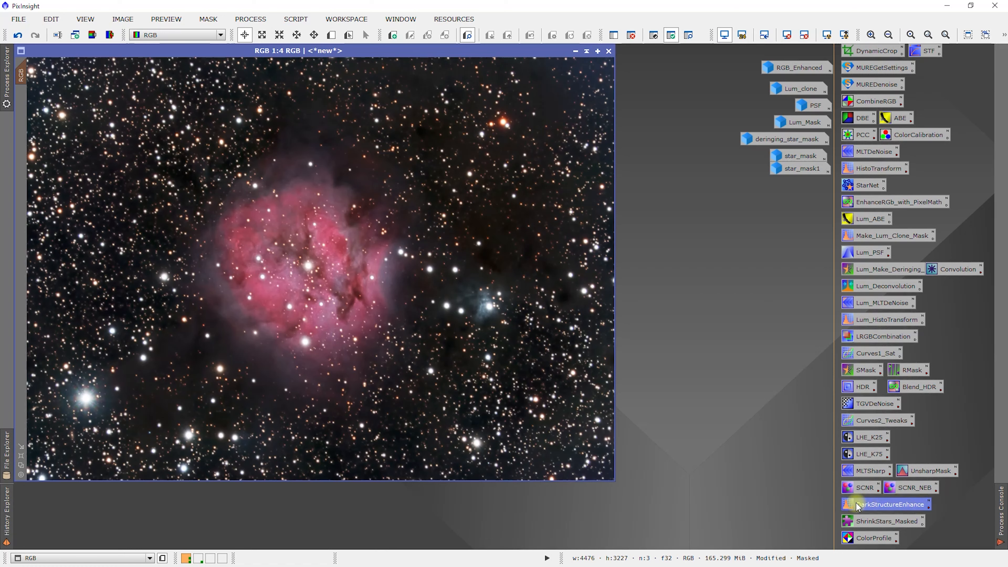
{"action": "double_click", "coordinate": [882, 504]}
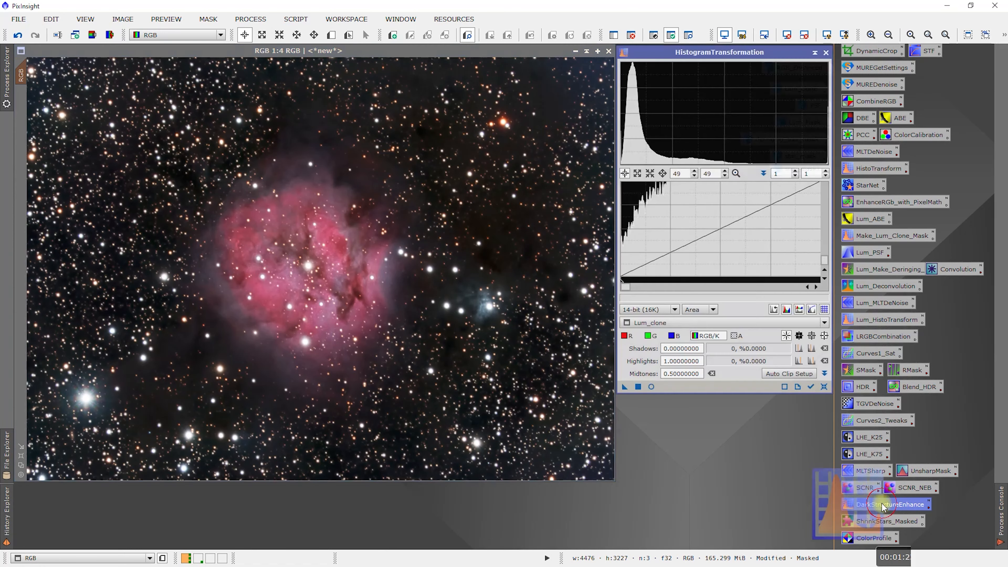
{"action": "left_click", "coordinate": [815, 54]}
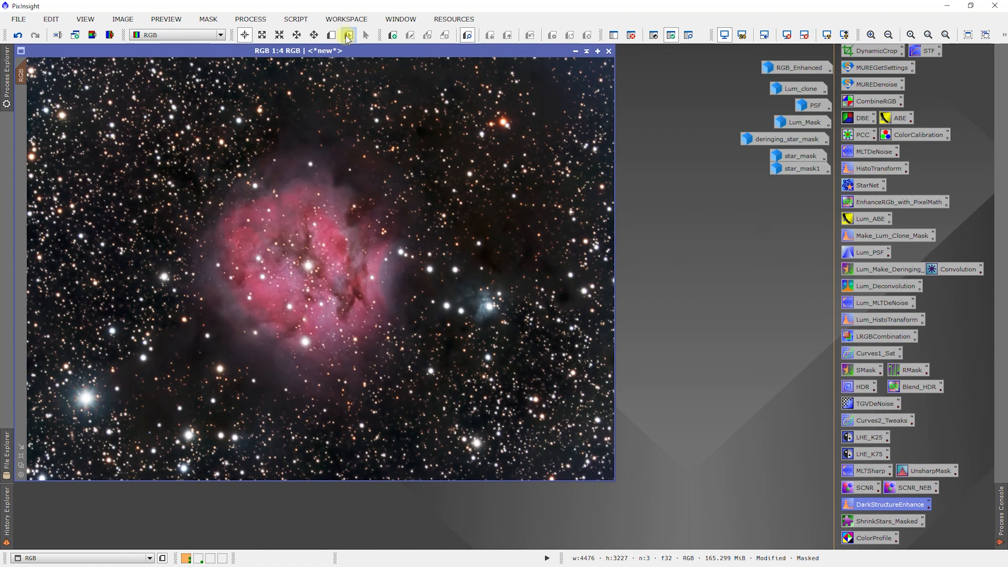
{"action": "left_click", "coordinate": [300, 19]}
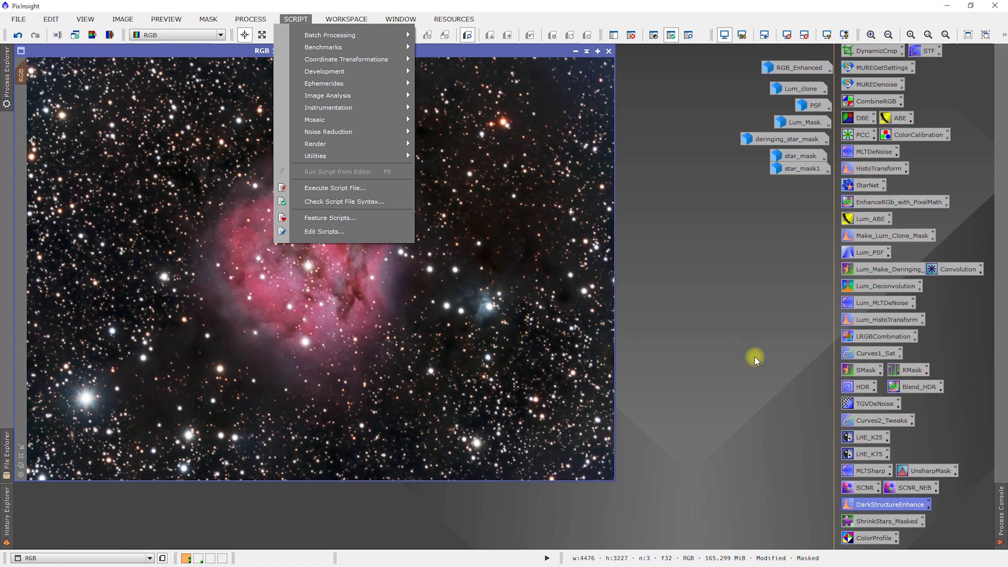
{"action": "left_click", "coordinate": [780, 481]}
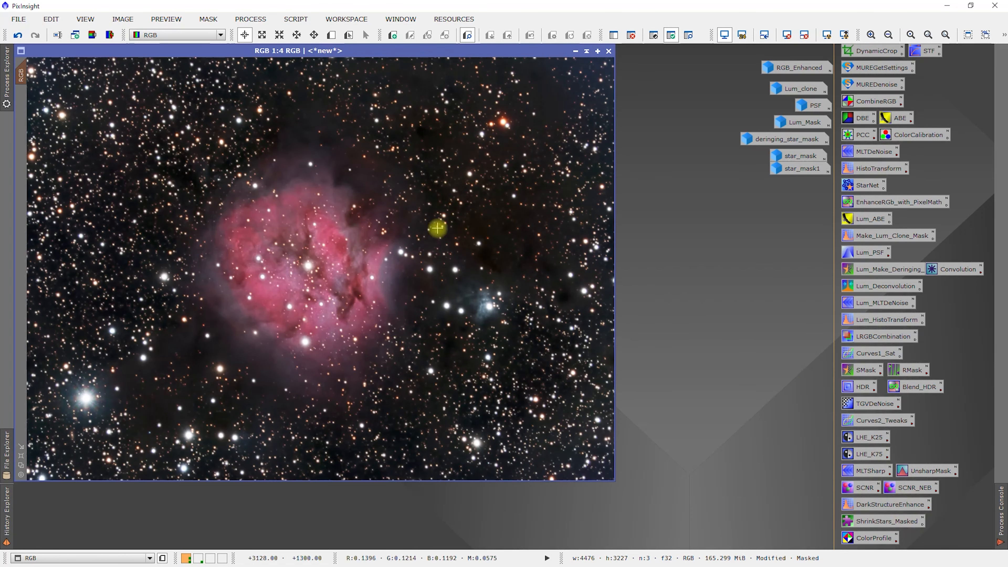
{"action": "left_click", "coordinate": [301, 20]}
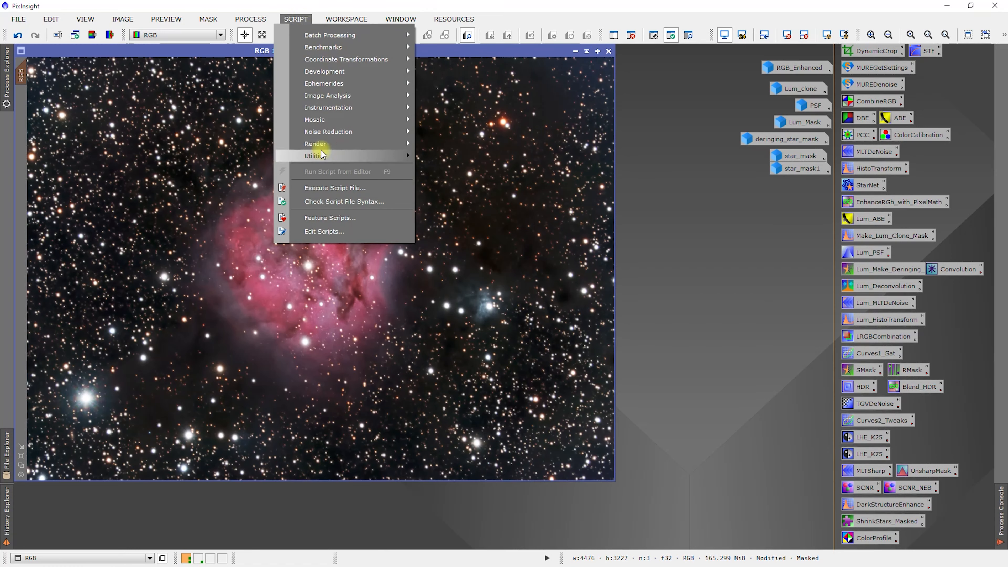
{"action": "mouse_move", "coordinate": [322, 155]}
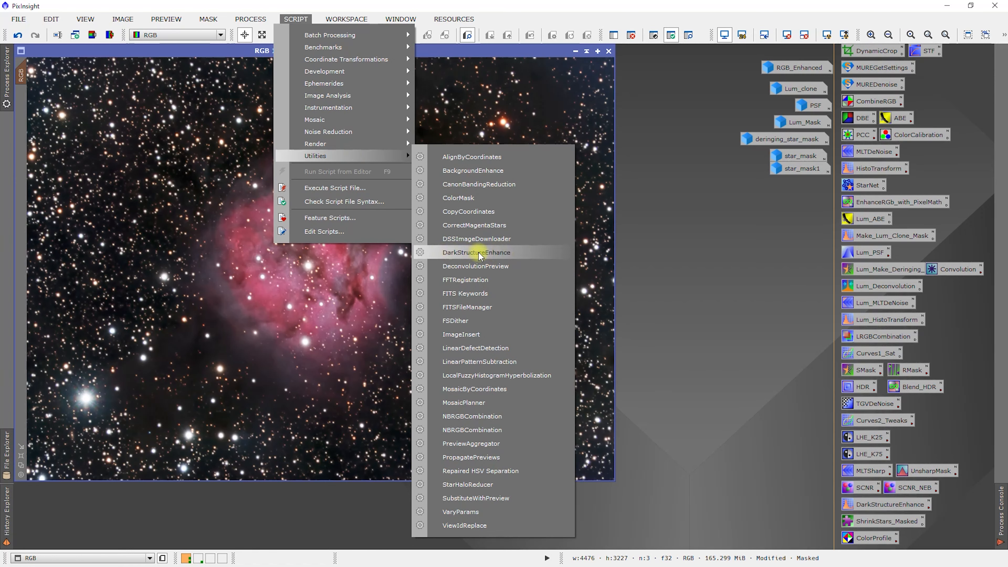
{"action": "left_click", "coordinate": [465, 253]}
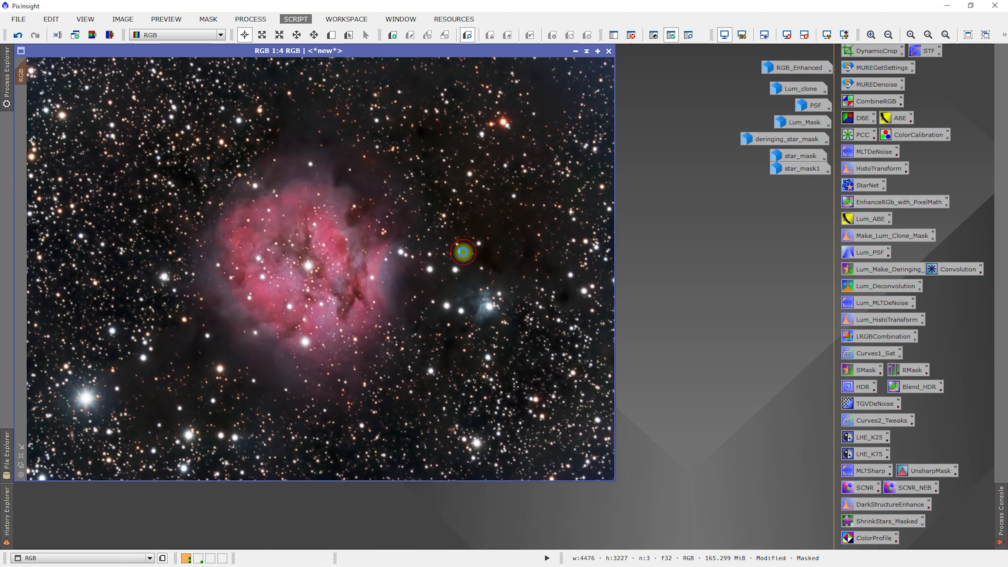
{"action": "left_click_drag", "start_coordinate": [460, 185], "coordinate": [561, 52]}
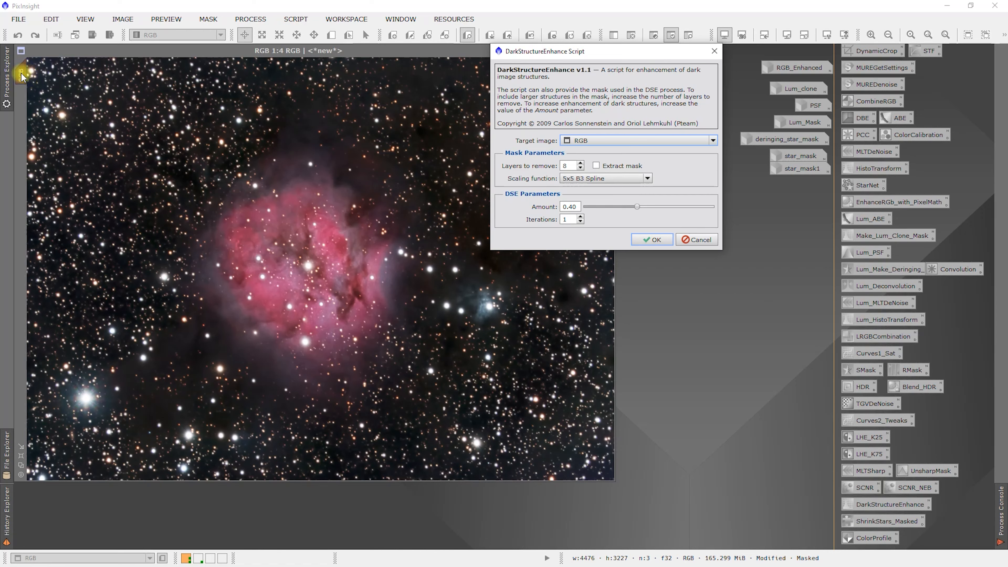
{"action": "left_click", "coordinate": [703, 240]}
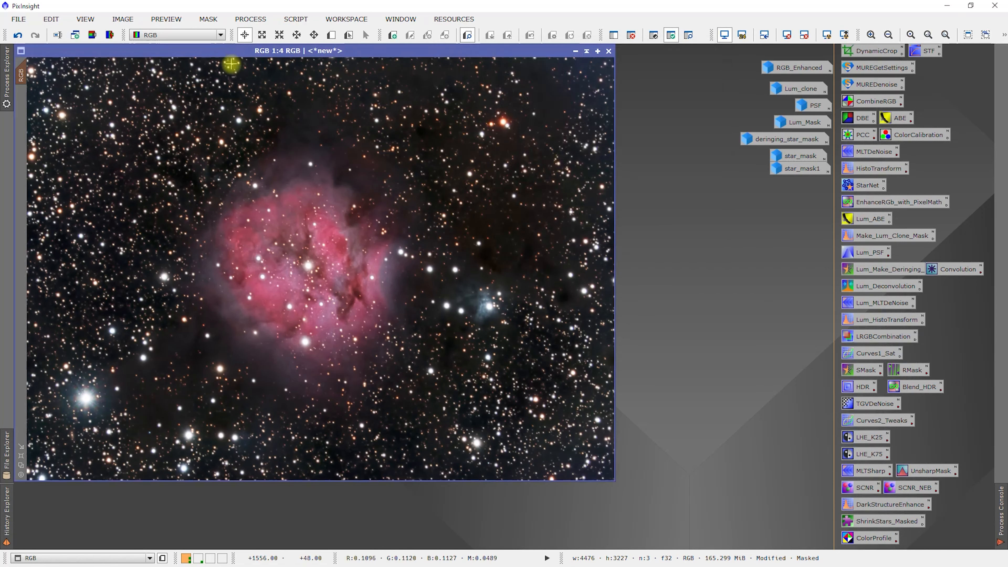
- Remove the mask from the RGB image and run the DarkStructureEnhance script on it with 8 layers to remove, amount 0.40 and 1 iteration
{"action": "left_click", "coordinate": [208, 19]}
{"action": "left_click", "coordinate": [226, 47]}
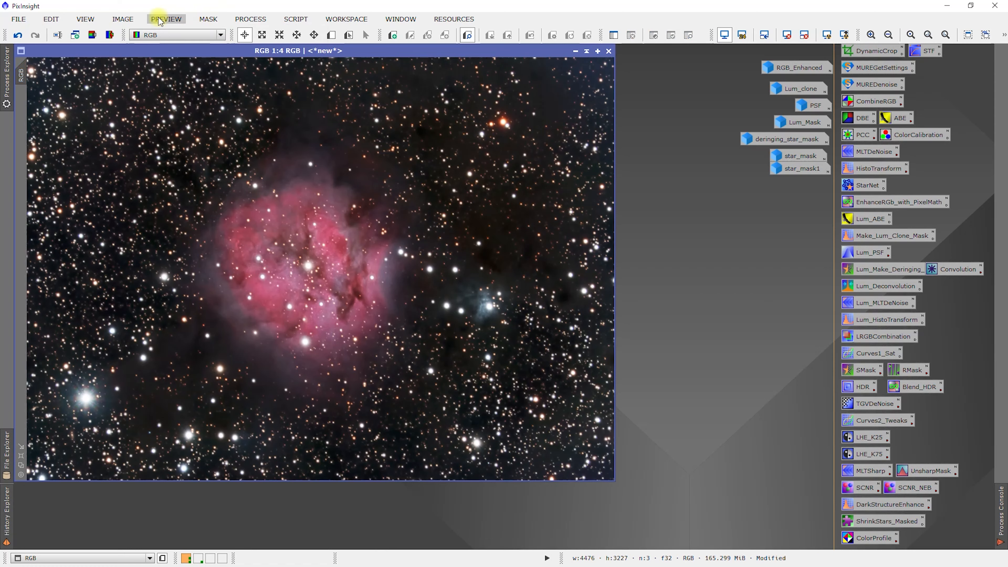
{"action": "left_click", "coordinate": [296, 20]}
{"action": "mouse_move", "coordinate": [351, 34]}
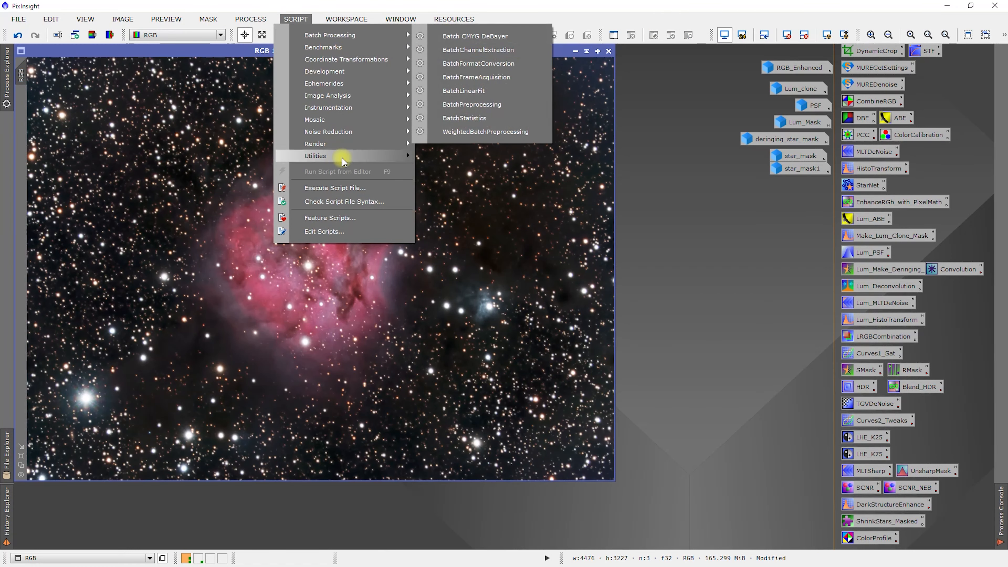
{"action": "mouse_move", "coordinate": [369, 155]}
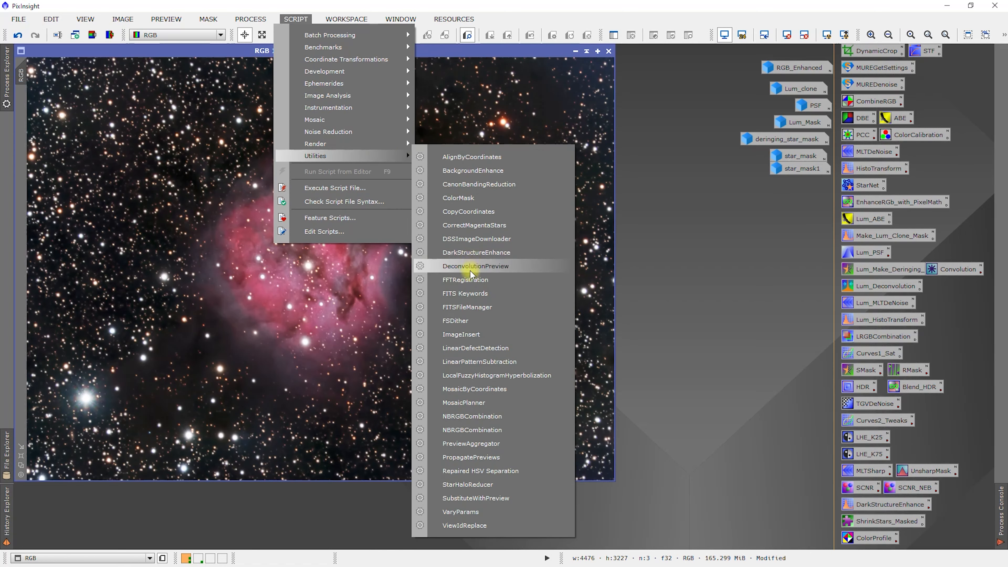
{"action": "left_click", "coordinate": [473, 256]}
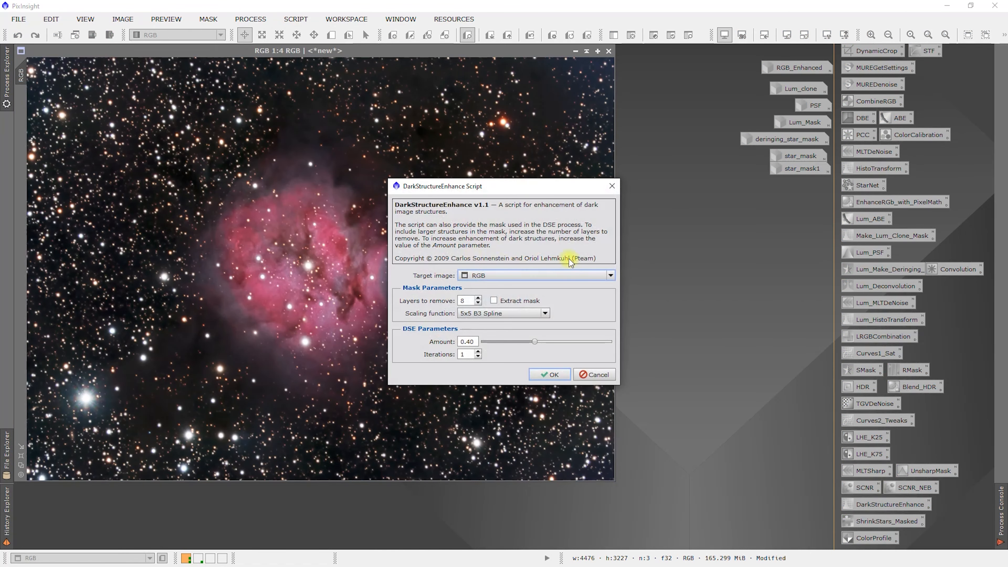
{"action": "left_click_drag", "start_coordinate": [501, 185], "coordinate": [610, 59]}
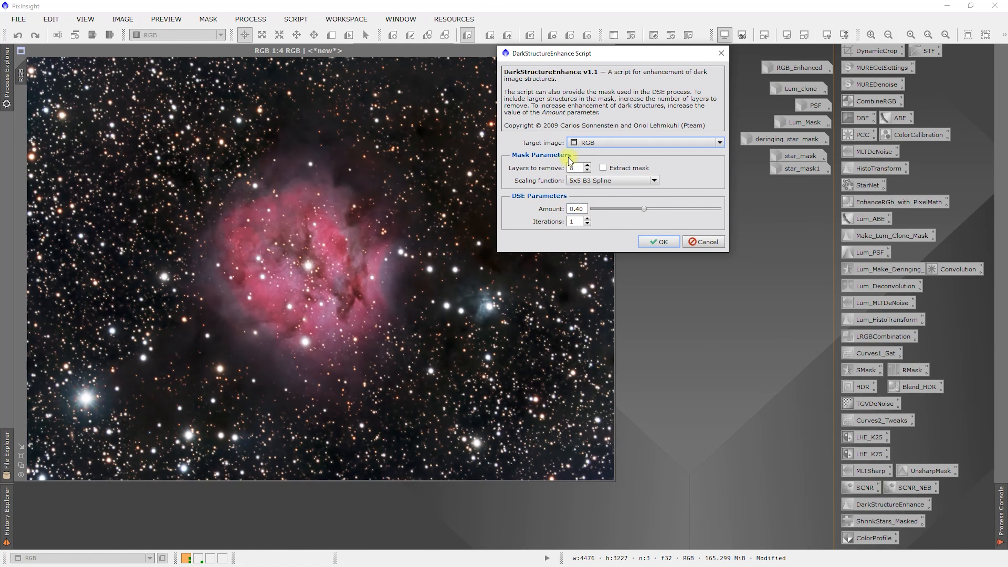
{"action": "left_click", "coordinate": [652, 243]}
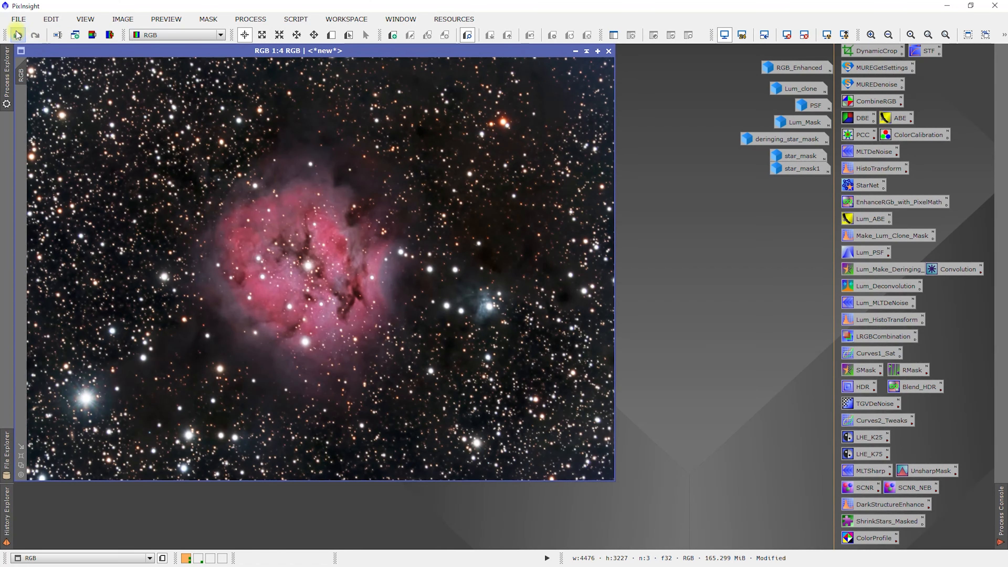
- Compare the nebula before and after the dark structure enhancement by repeatedly undoing and redoing it, finishing with the enhancement applied
{"action": "left_click", "coordinate": [17, 35]}
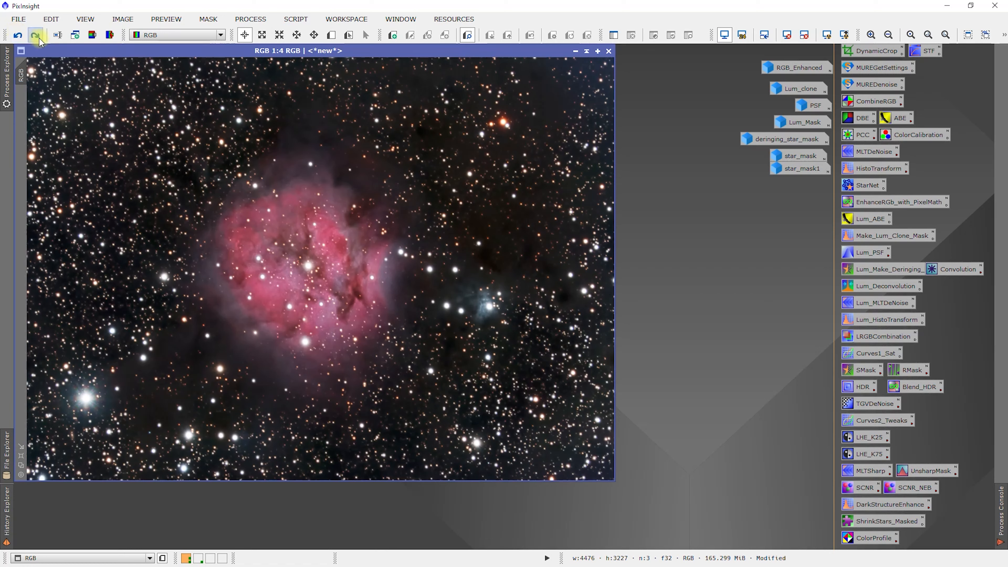
{"action": "left_click", "coordinate": [36, 35]}
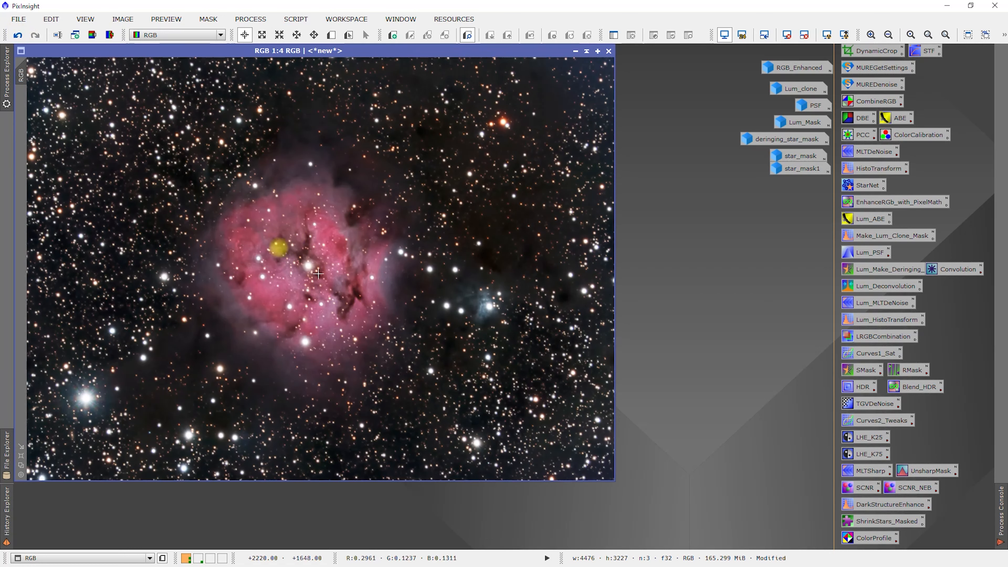
{"action": "left_click", "coordinate": [18, 36]}
{"action": "left_click", "coordinate": [36, 36]}
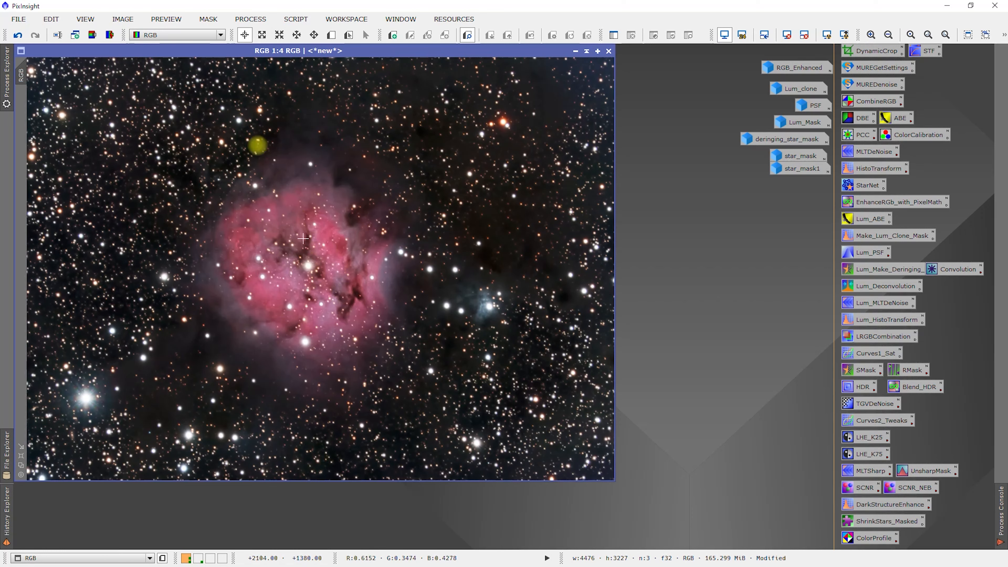
{"action": "left_click", "coordinate": [19, 36]}
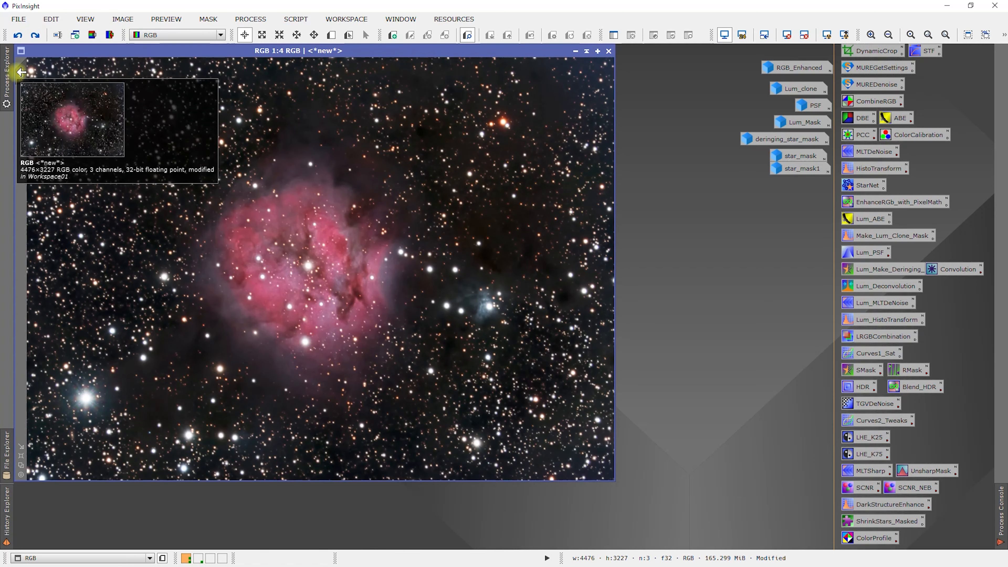
{"action": "left_click", "coordinate": [35, 35]}
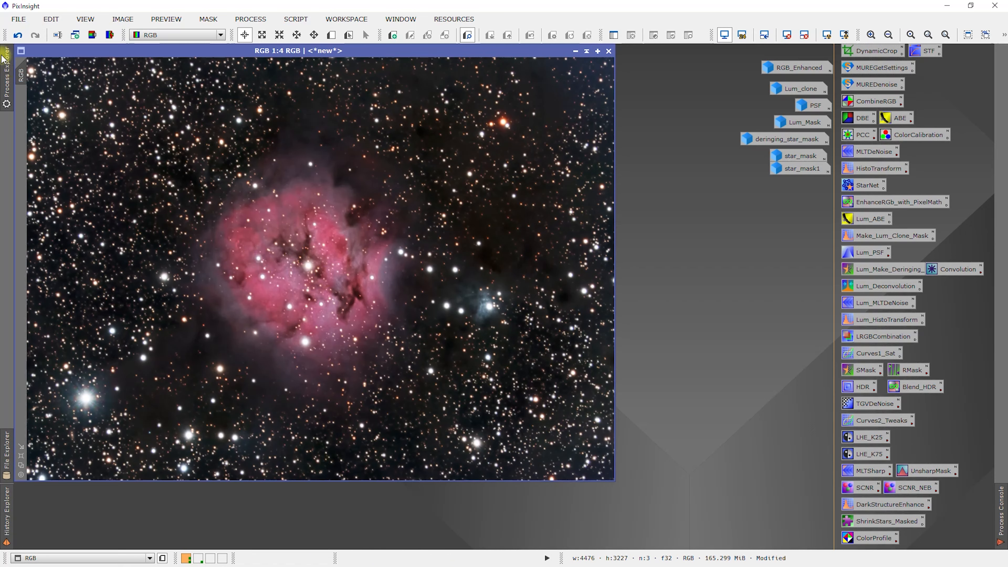
{"action": "left_click", "coordinate": [17, 35]}
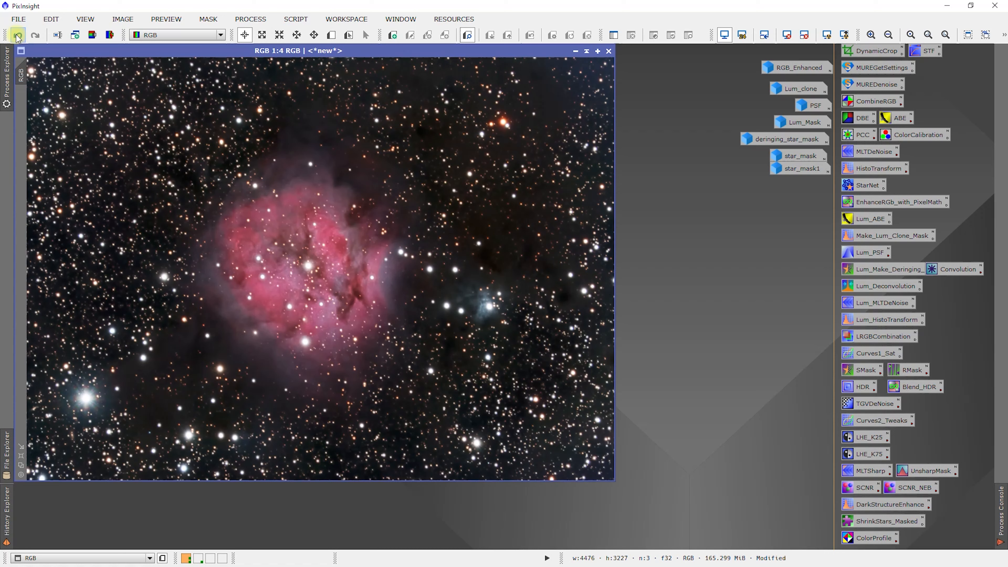
{"action": "left_click", "coordinate": [36, 36]}
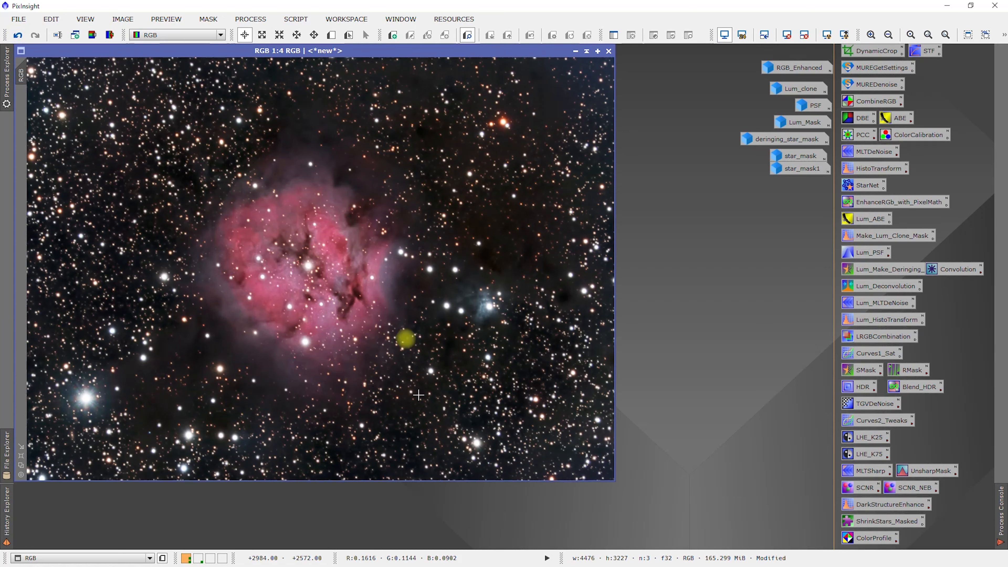